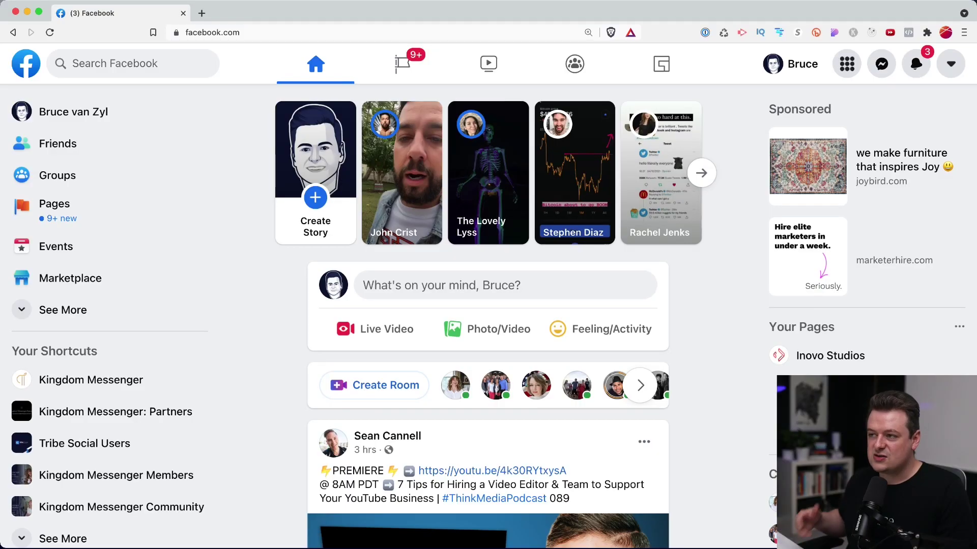
Step: Open Creator Studio (facebook.com/creatorstudio) from Facebook's full list of shortcuts
key(super+l)
key(Right)
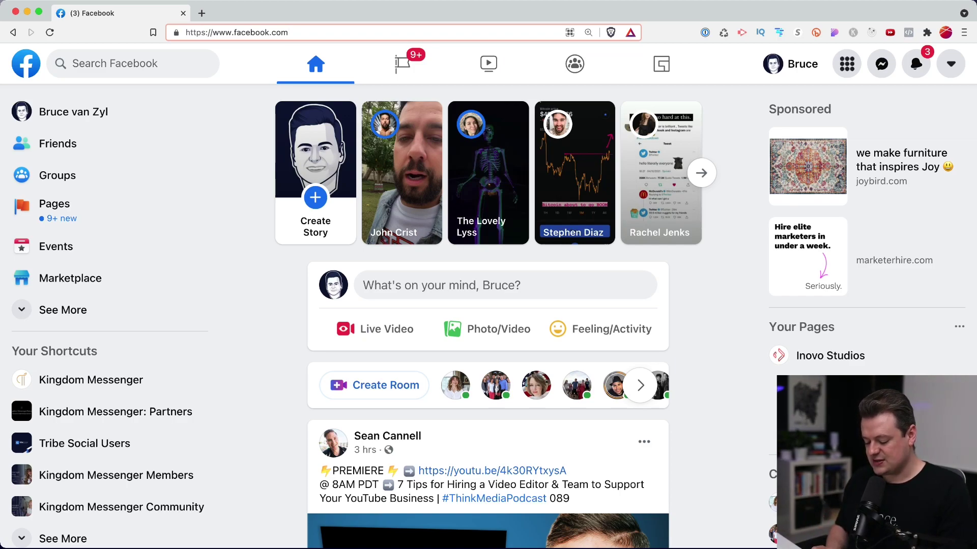
text(/creatorstudio)
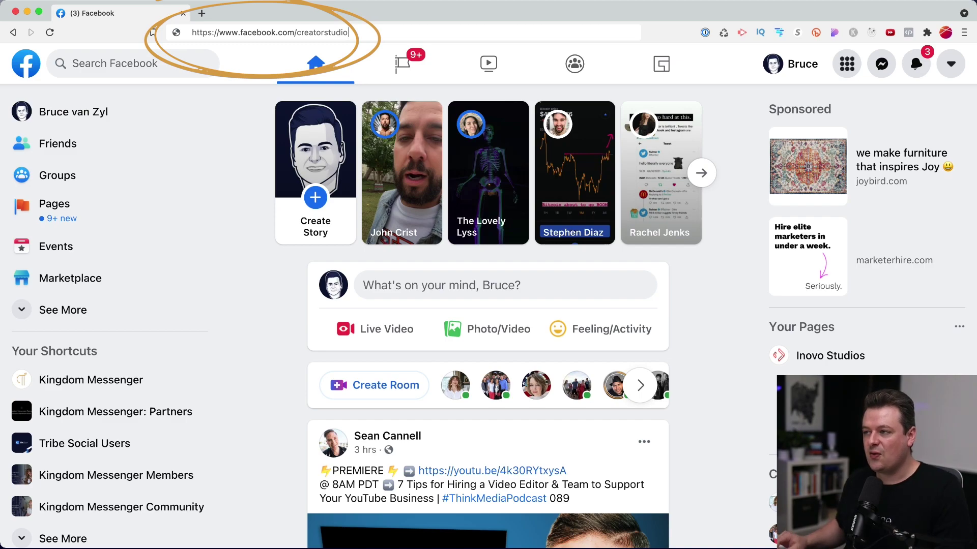
key(alt+shift+Left)
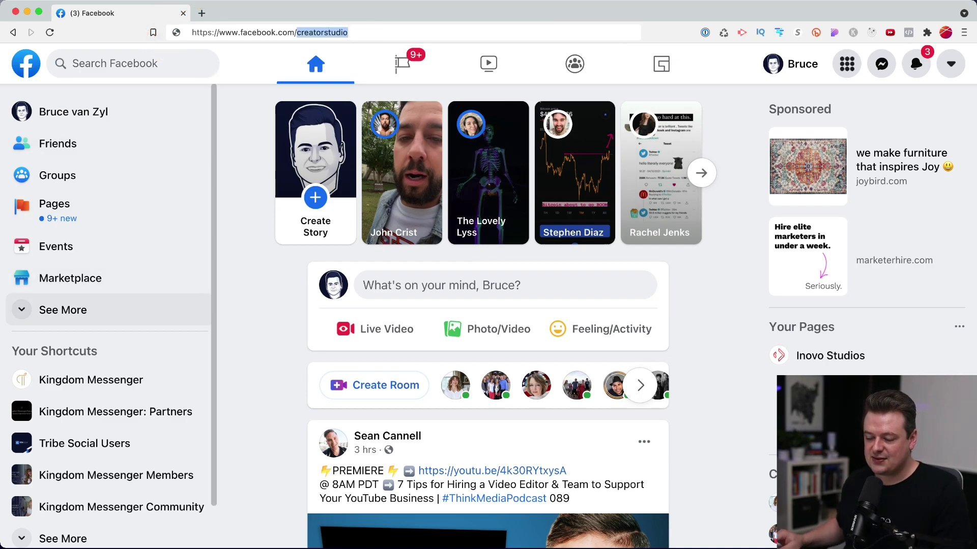
click(64, 310)
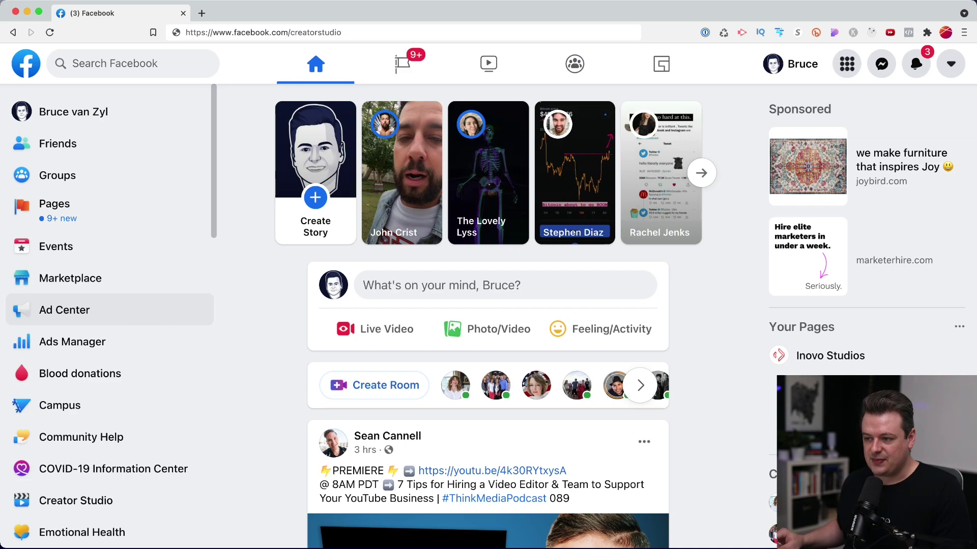
scroll(107, 430, down, 2)
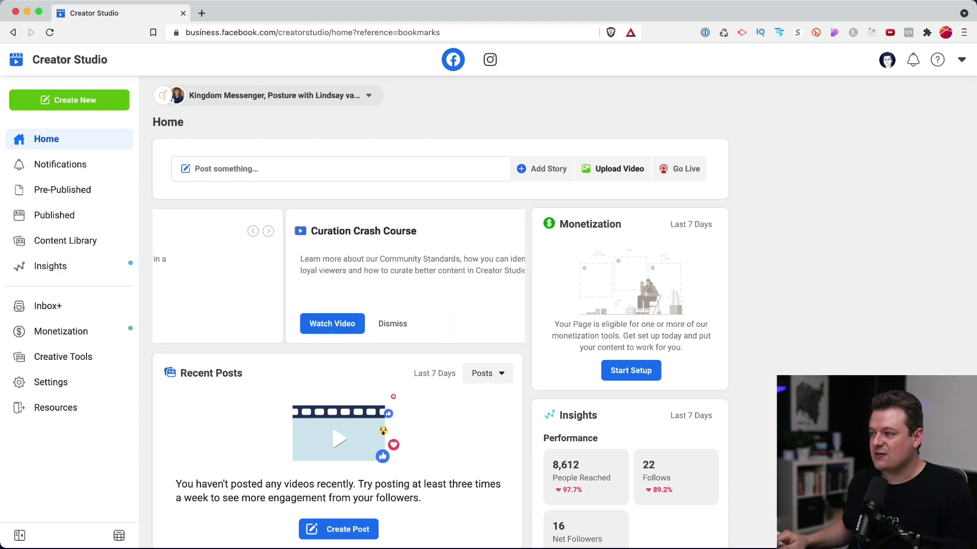
Step: View the Instagram side of Creator Studio and return to the Facebook side
scroll(471, 59, up, 5)
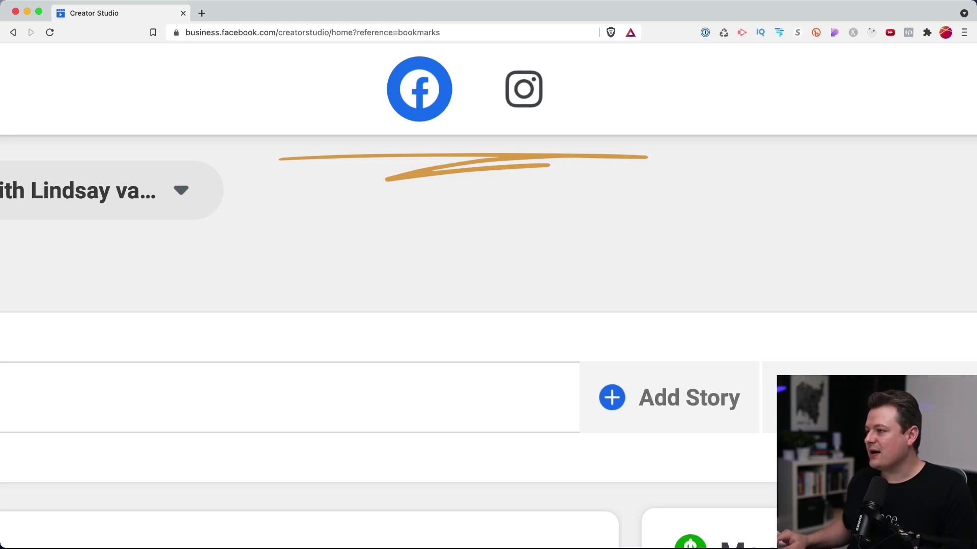
click(524, 89)
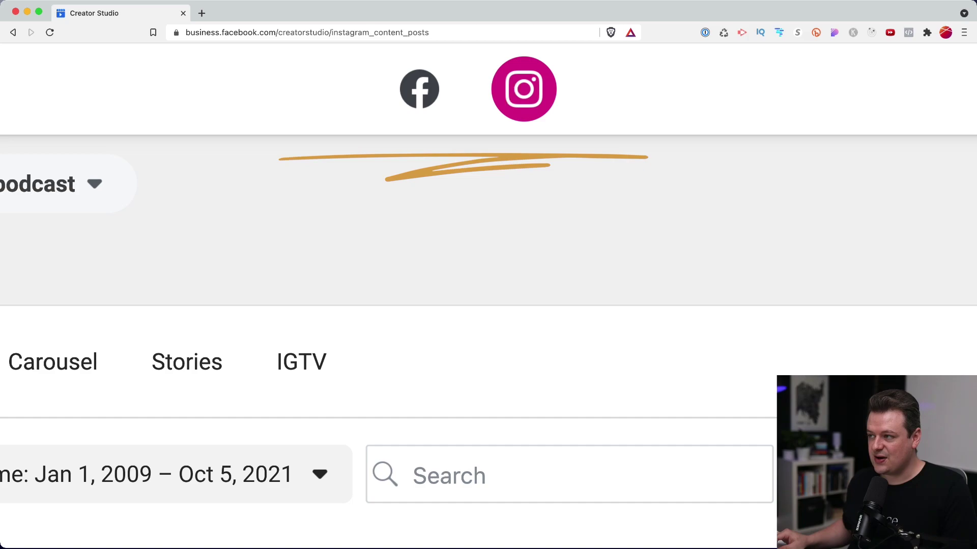
click(419, 89)
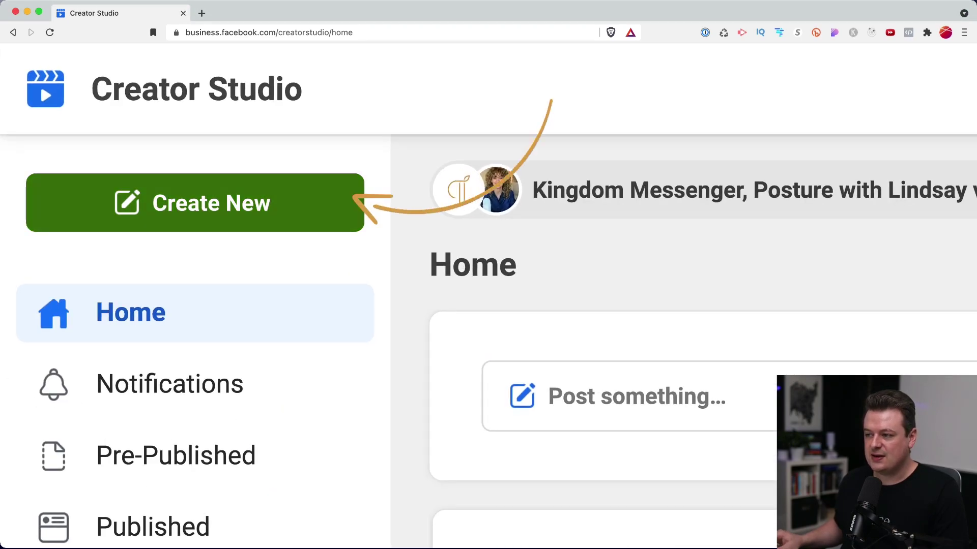
Step: Start a new single video upload for the Kingdom Messenger Page
click(195, 202)
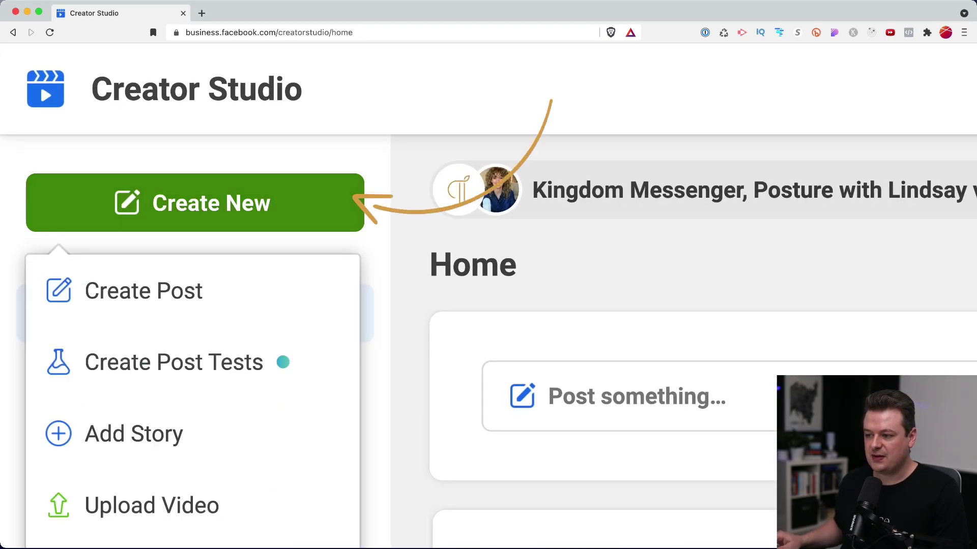
scroll(153, 280, down, 2)
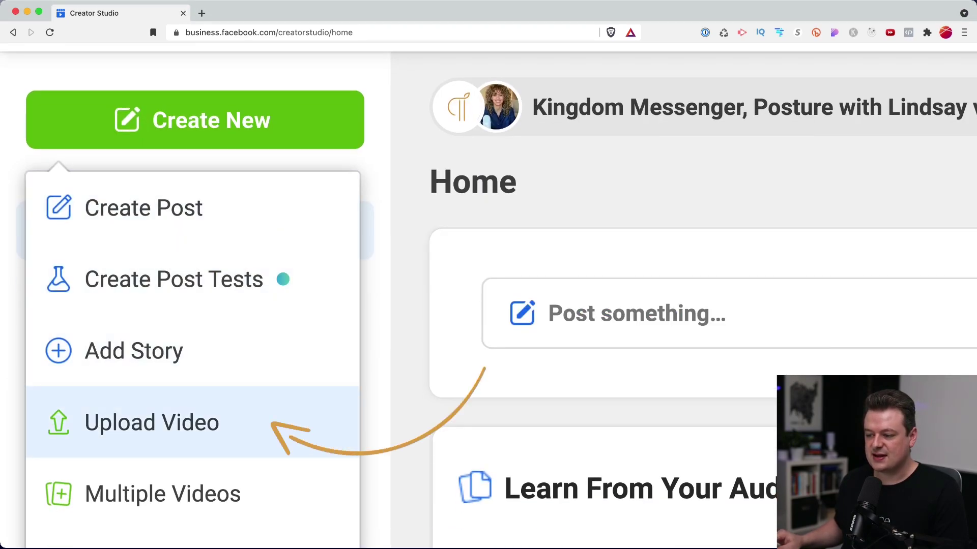
click(152, 423)
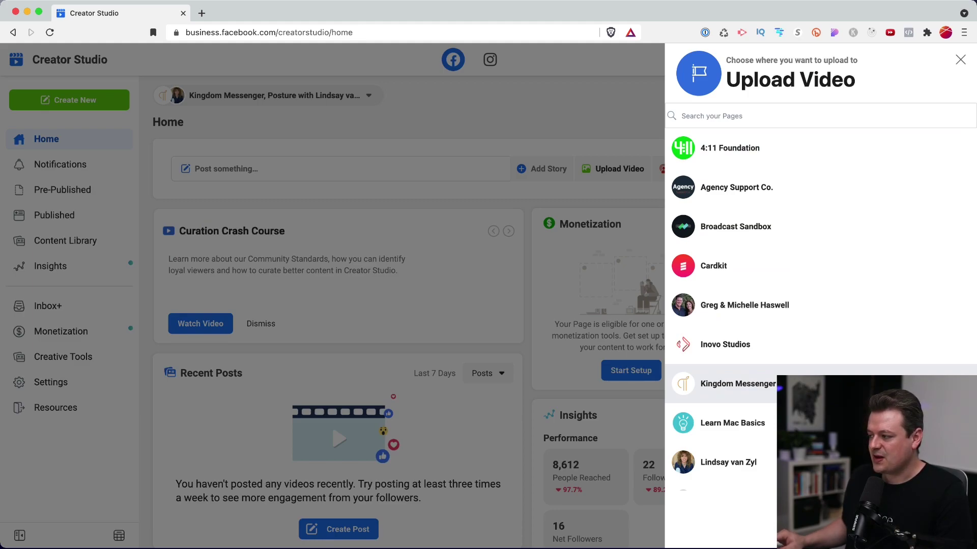
click(738, 384)
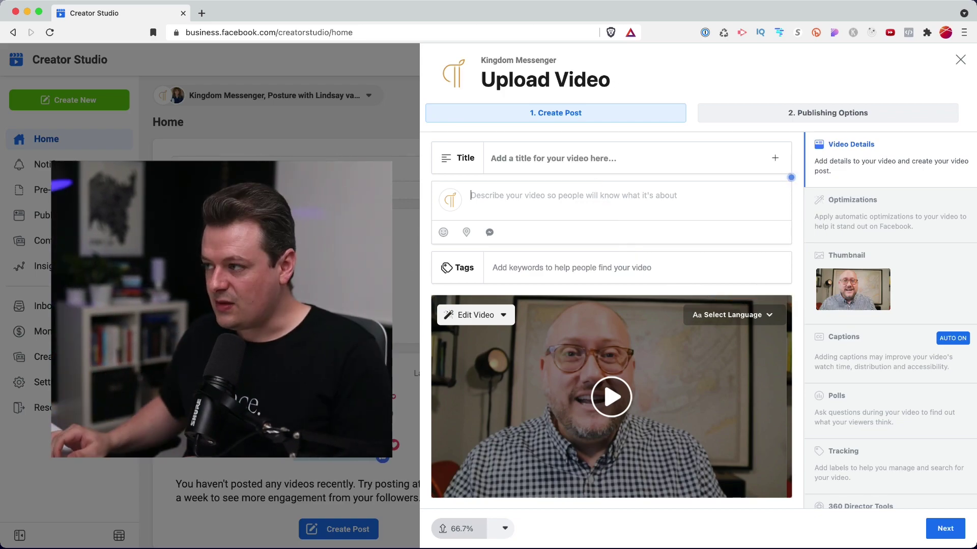
Step: Title the video "Disempowering discouragement" and fill its description with the "Lorem ipsum dolor sit amet" placeholder text
click(491, 158)
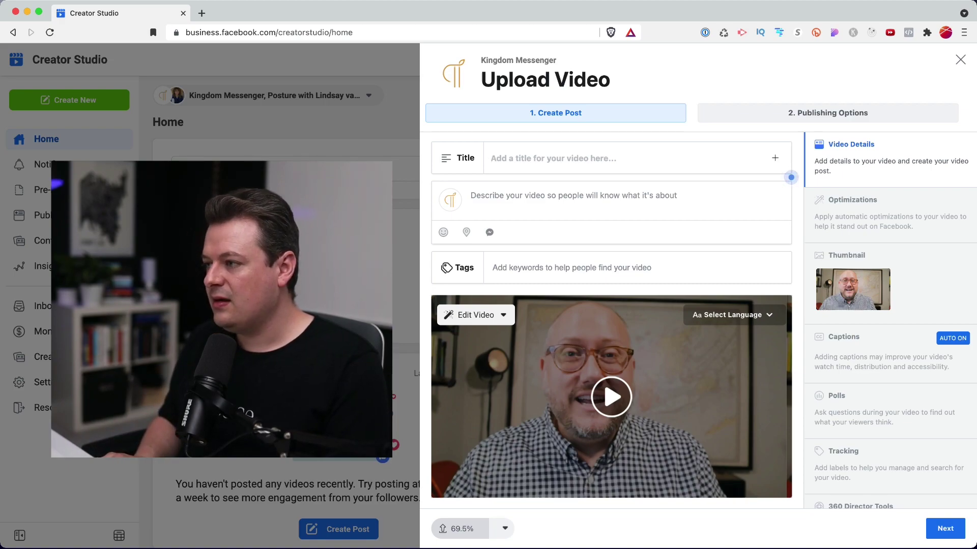
text(D)
key(Tab)
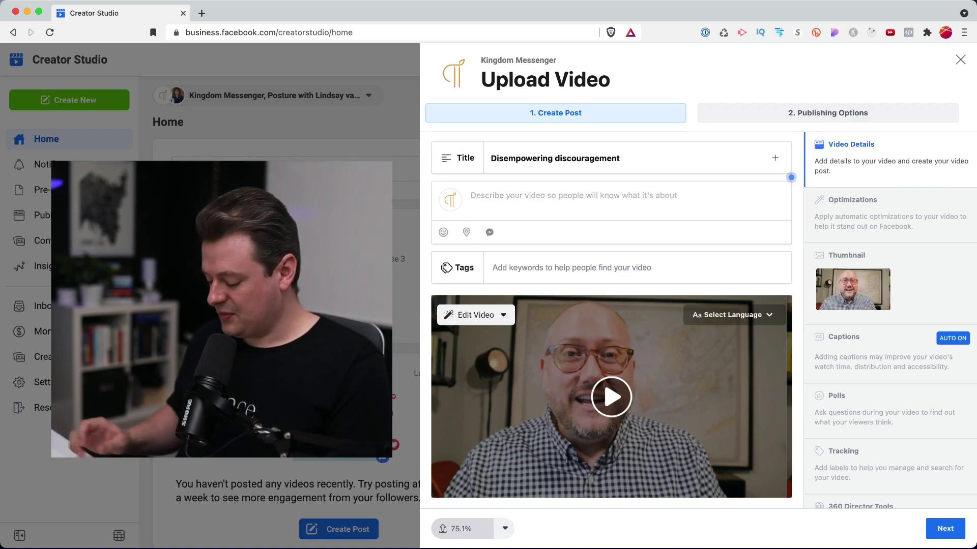
text(,lore)
text(Lorem ipsum dolor sit amet, consectetur adipiscing elit. Nullam eu nisl ipsum. Fusce faucibus sapien vel diam bibendum auctor. Donec risus mauris, lacinia ac dictum quis, tincidunt placerat sem. Integer venenatis ex et mi sagittis, quis rutrum orci placerat. Curabitur vehicula eros vel purus varius maximus.)
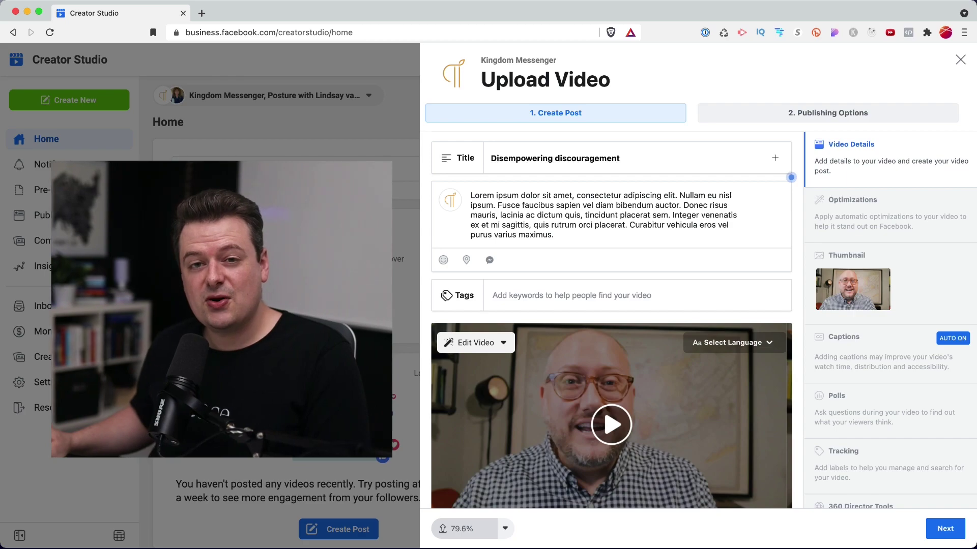
Step: Browse the auto-generated thumbnail images and select one for the Facebook video
scroll(611, 321, down, 1)
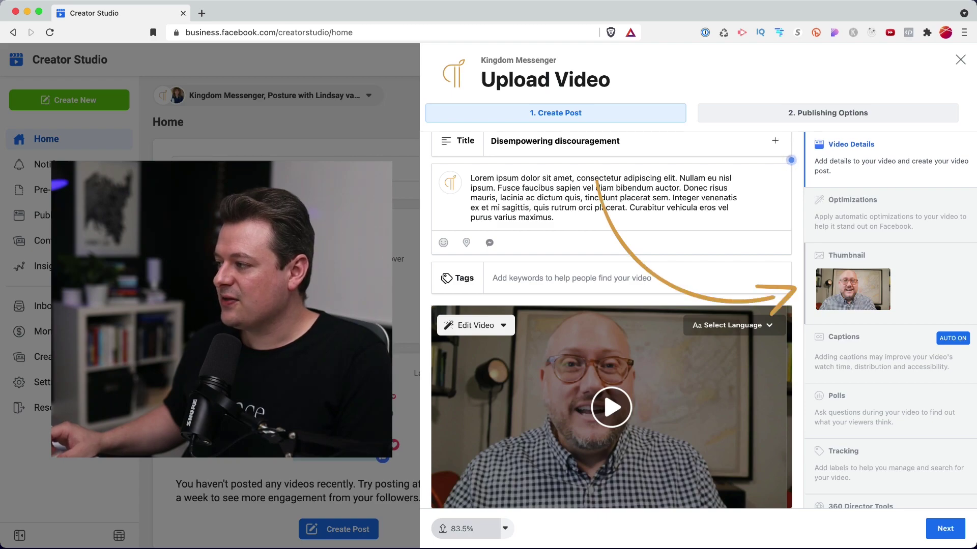
click(852, 289)
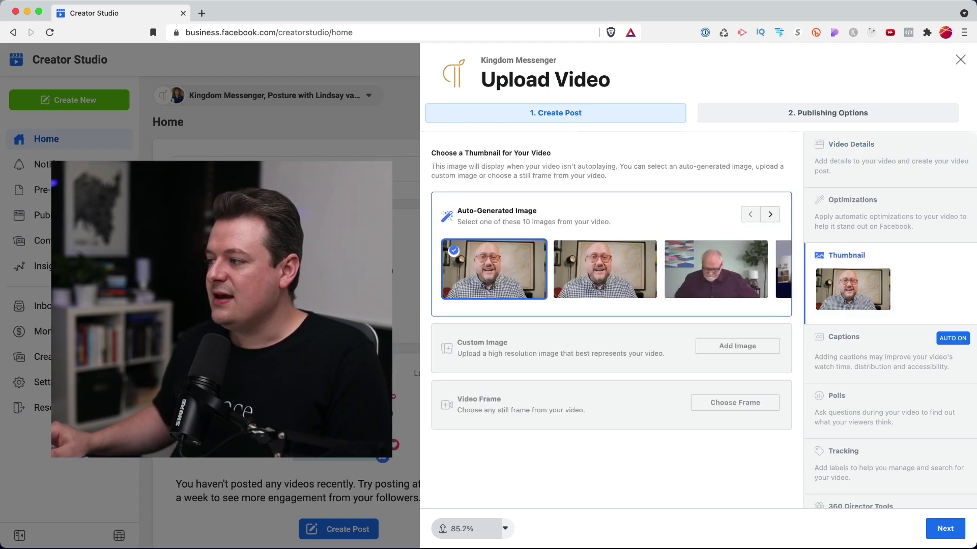
scroll(715, 269, right, 1)
scroll(770, 214, left, 1)
click(770, 215)
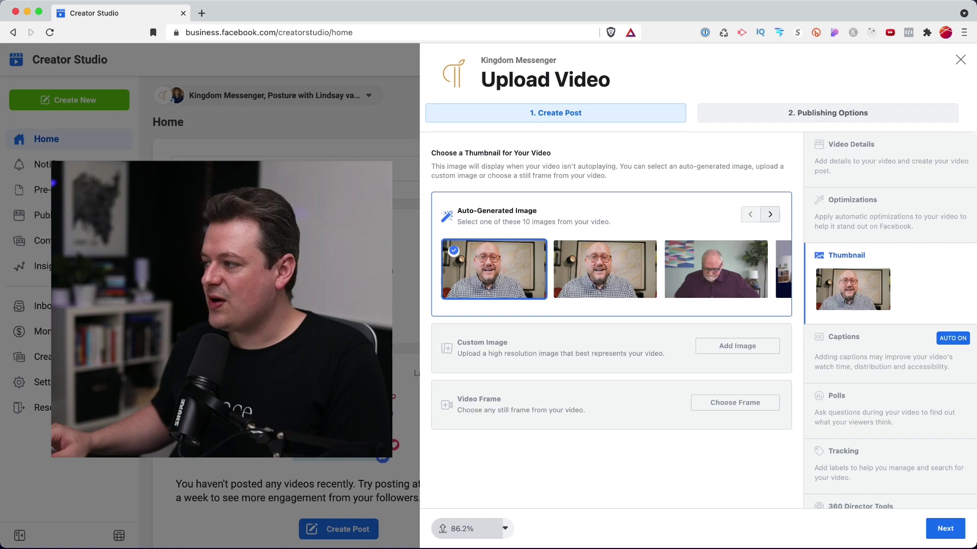
click(769, 214)
click(726, 269)
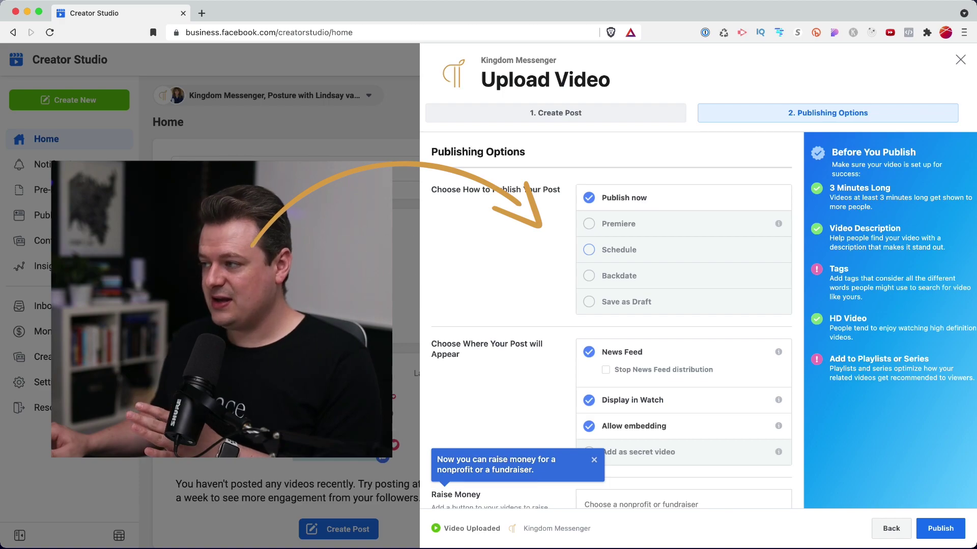
Step: Choose Schedule as the Facebook video's publishing option, with the date Oct 7, 2021 and the time 6:00AM
click(589, 250)
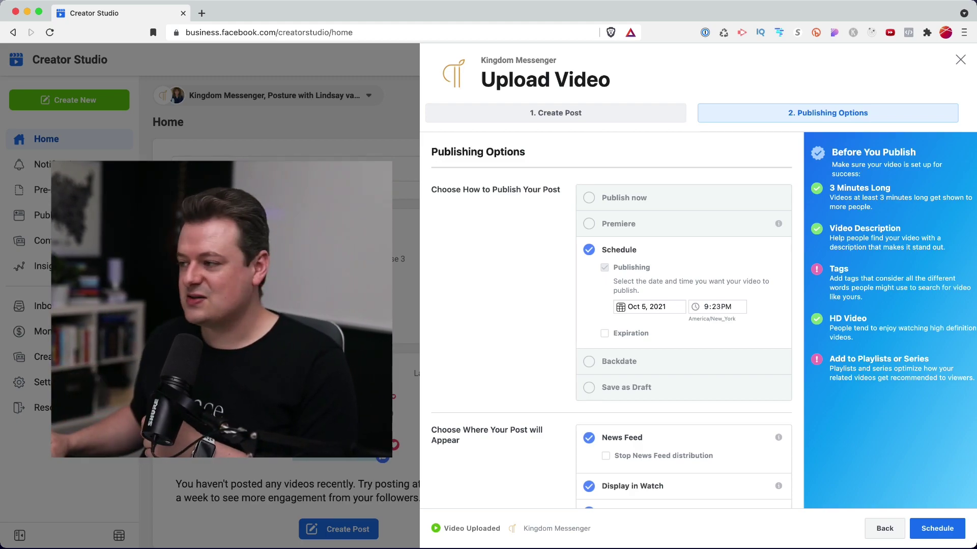
click(649, 307)
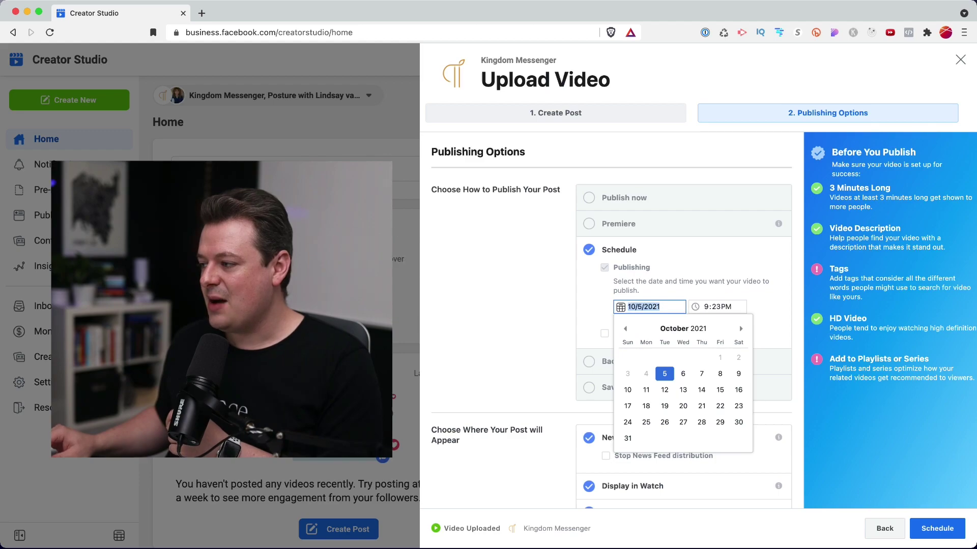
click(702, 374)
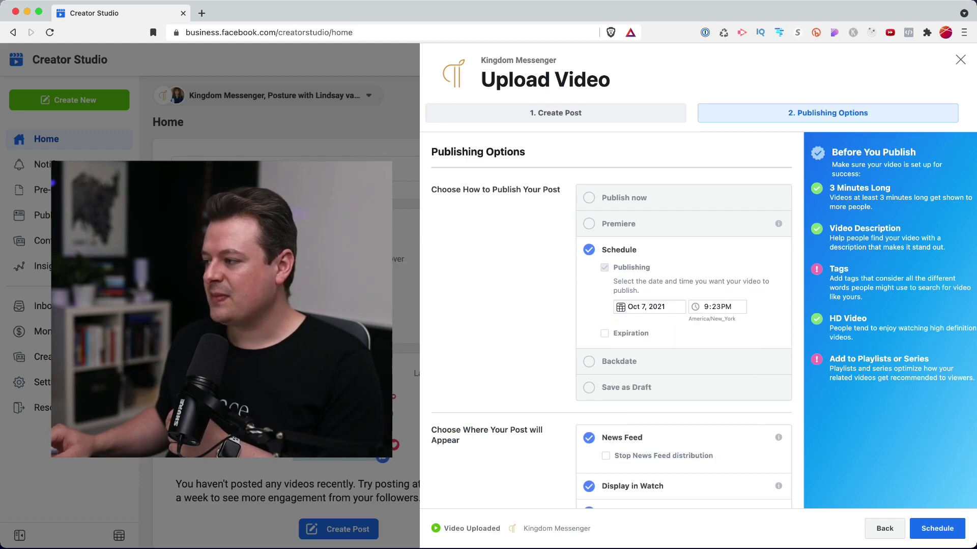
text(6:00AM)
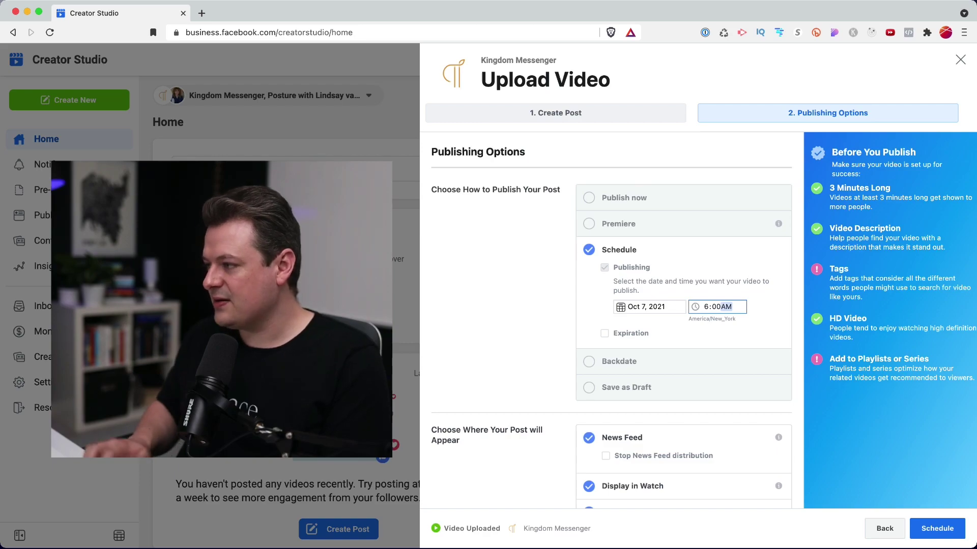
key(Tab)
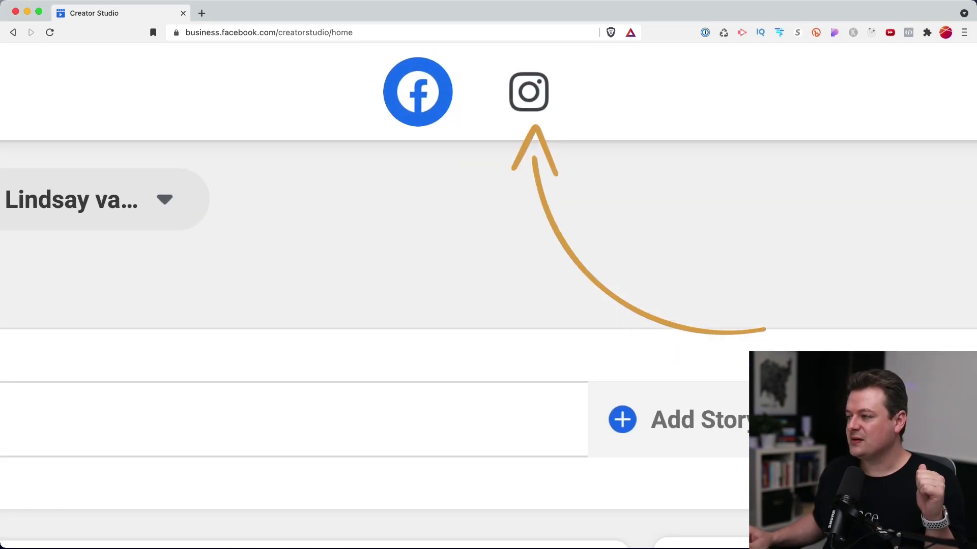
Step: Switch to the Instagram side of Creator Studio and start an IGTV post for the kingdom.messengers account
click(528, 92)
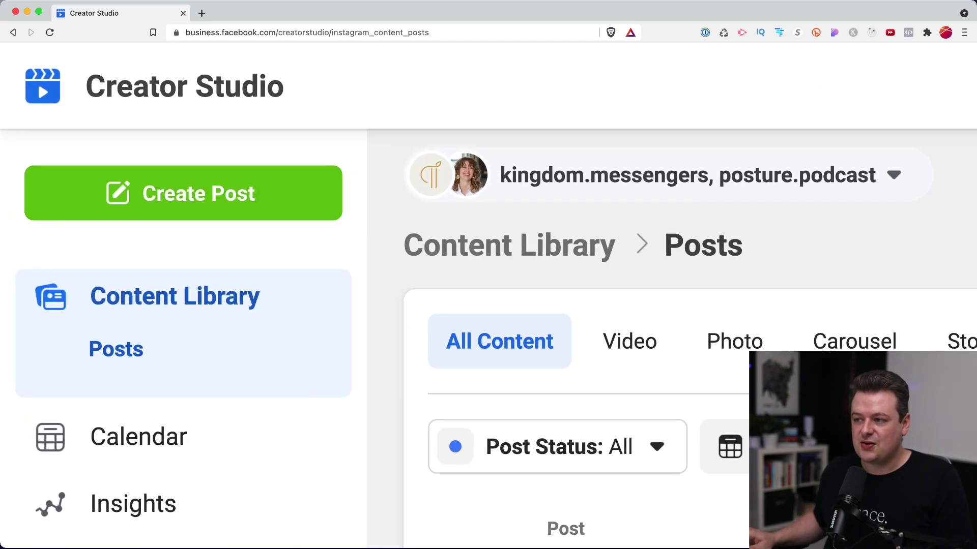
click(69, 99)
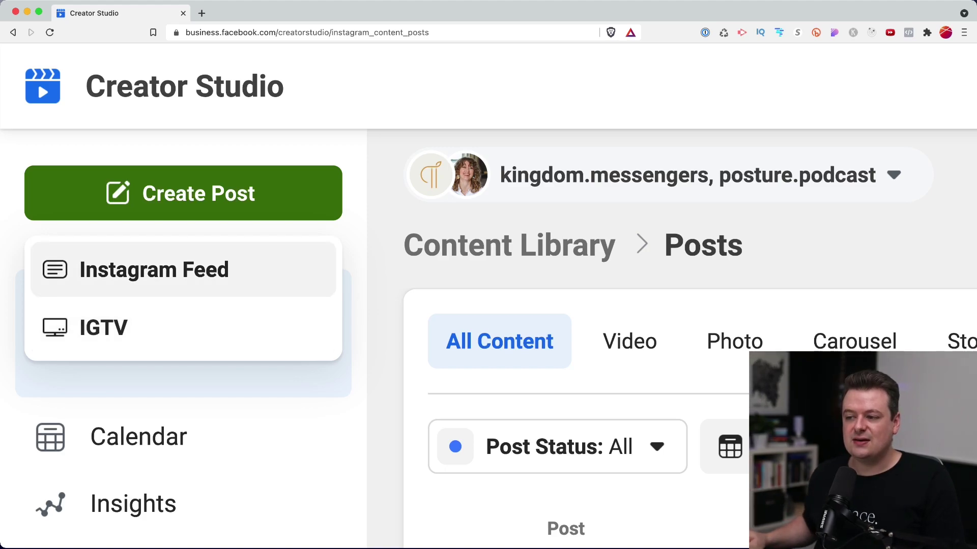
key(super+minus)
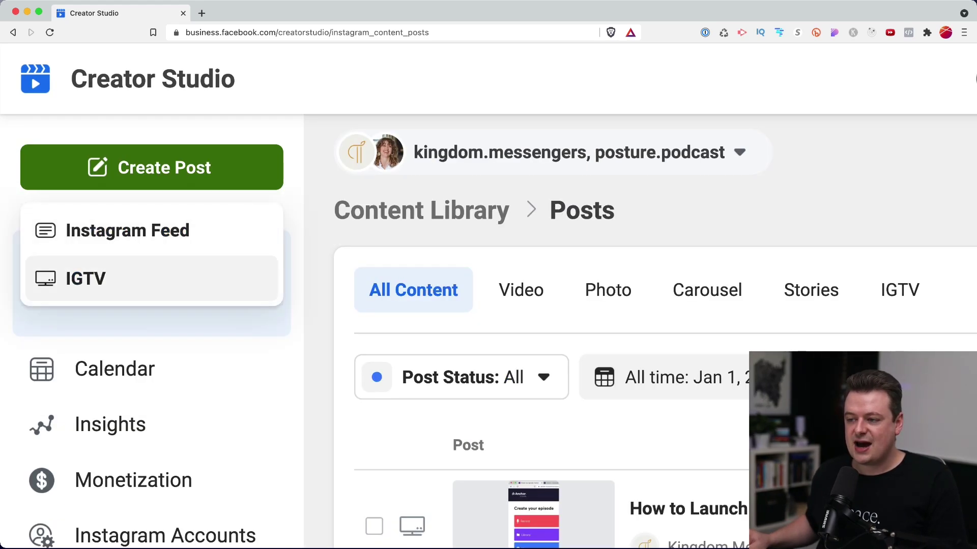
click(86, 279)
scroll(488, 296, down, 5)
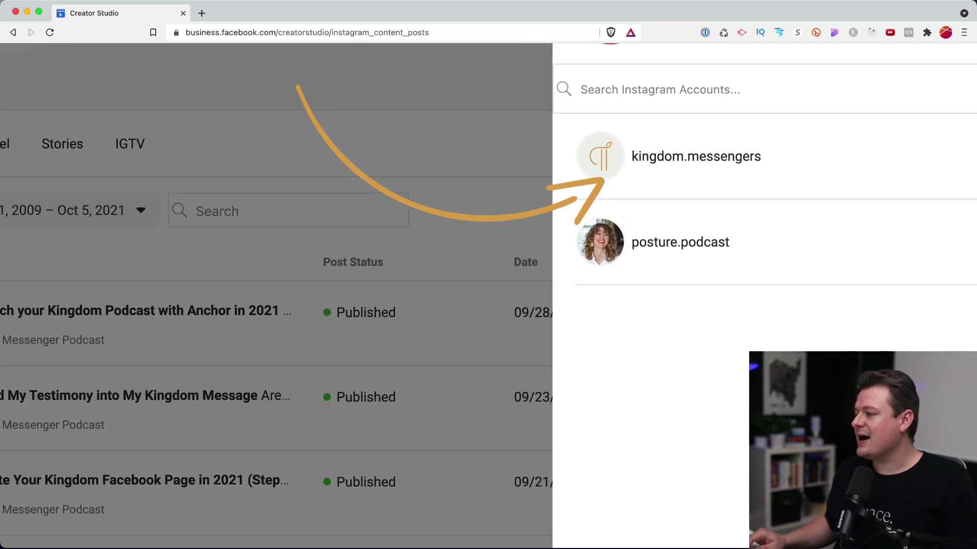
click(666, 183)
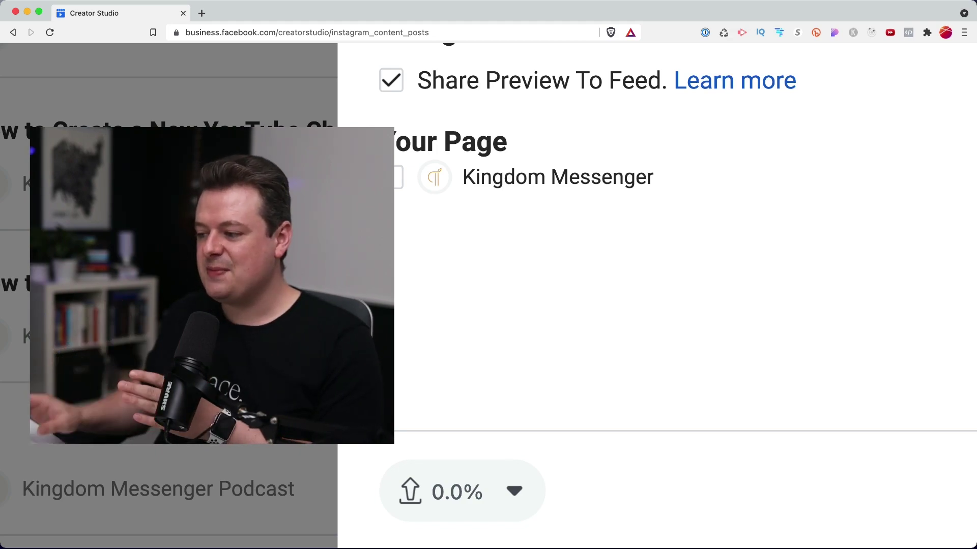
Step: Title the IGTV video "Disempowering Discouragement" and fill its description with the "Lorem ipsum dolor sit amet" placeholder text
scroll(656, 295, down, 5)
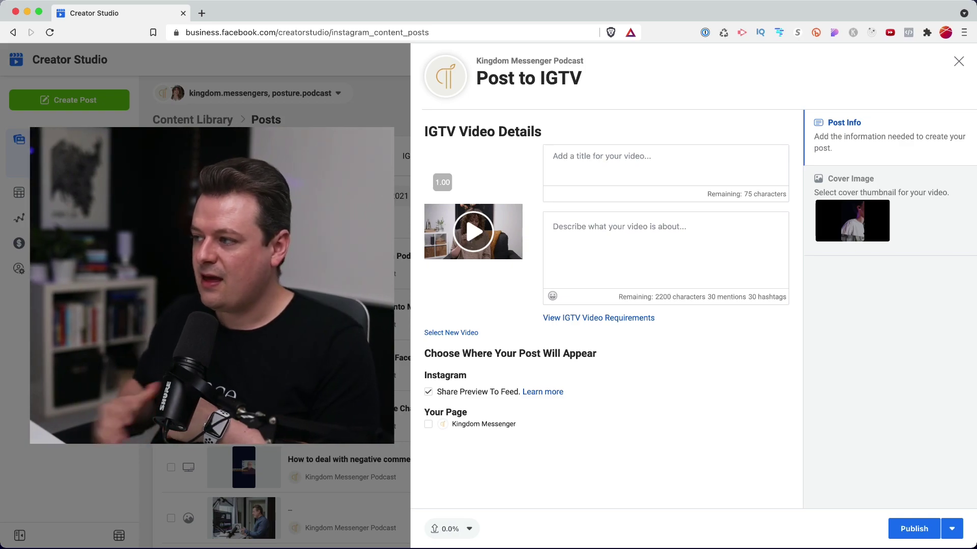
click(553, 156)
text(Disempowerin)
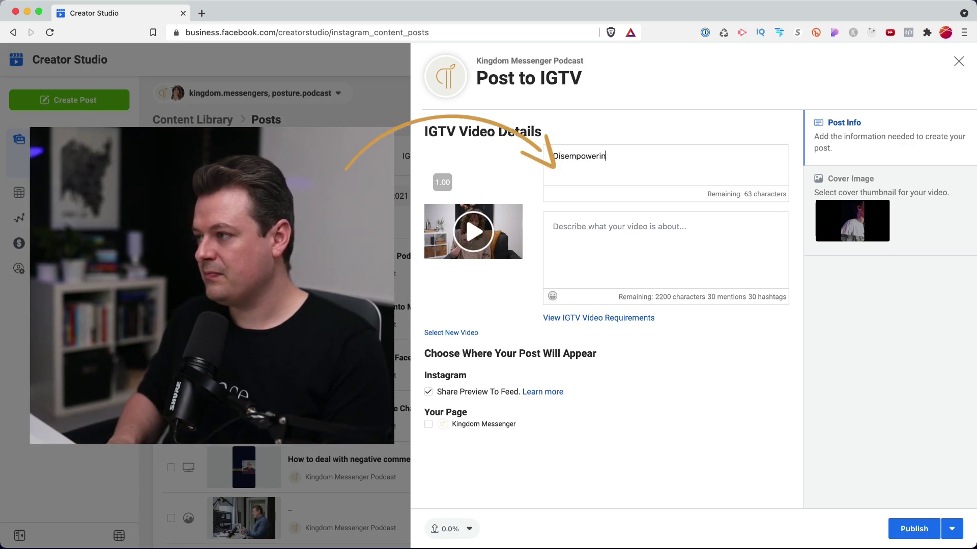
text(g Discouragement)
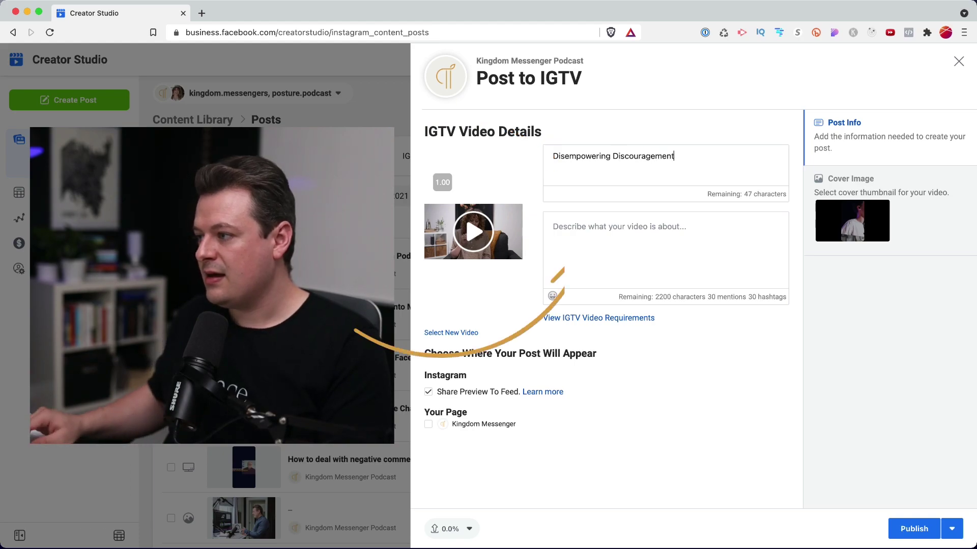
click(553, 226)
text(Lorem ipsum dolor sit amet, consectetur adipiscing elit. Nullam eu nisl ipsum. Fusce faucibus sapien vel diam bibendum auctor. Donec risus mauris, lacinia ac dictum quis, tincidunt placerat sem. Integer venenatis ex et mi sagittis, quis rutrum orci placerat. Curabitur vehicula eros vel purus varius maximus.)
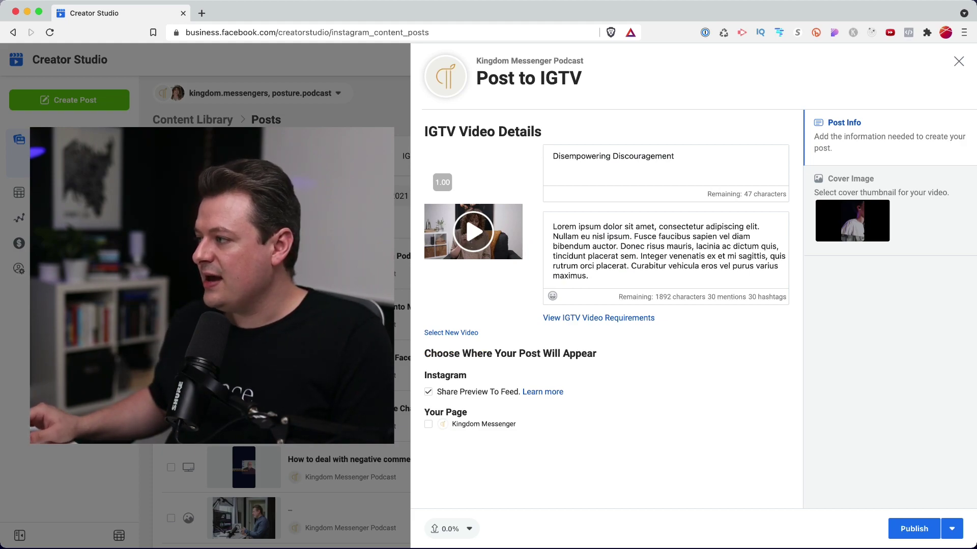
Step: Go to the IGTV post's cover image options and add a custom image
click(852, 220)
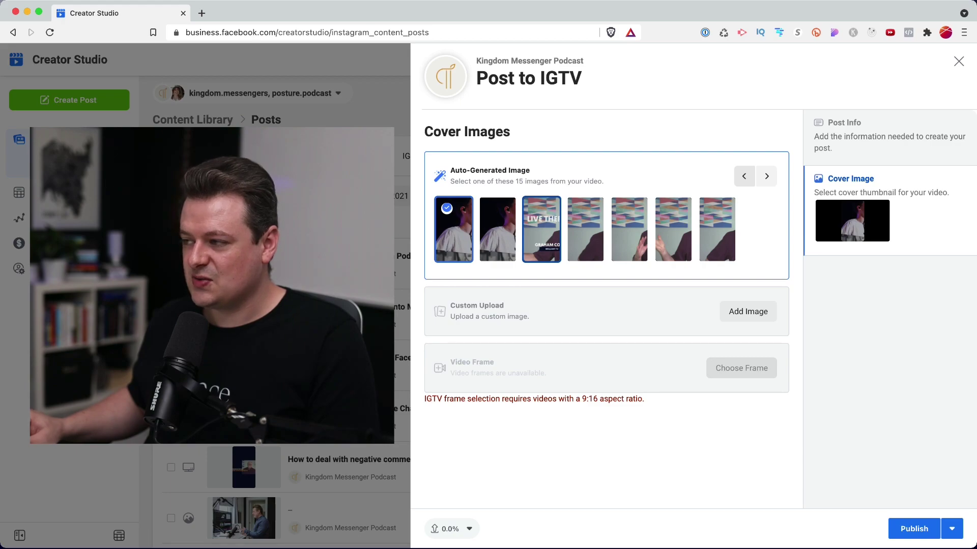
click(747, 311)
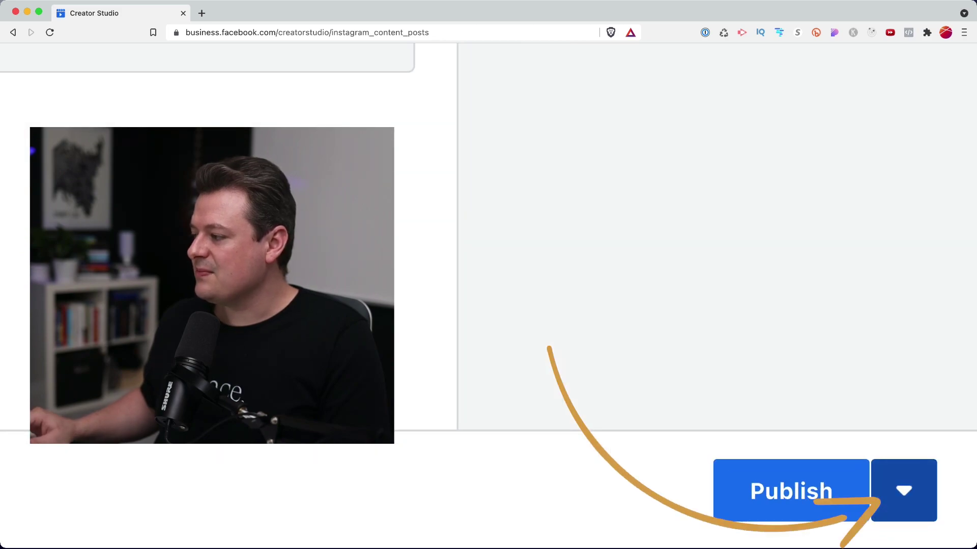
Step: Schedule the IGTV post for Oct 7, 2021 at 6:00AM and submit it
click(903, 490)
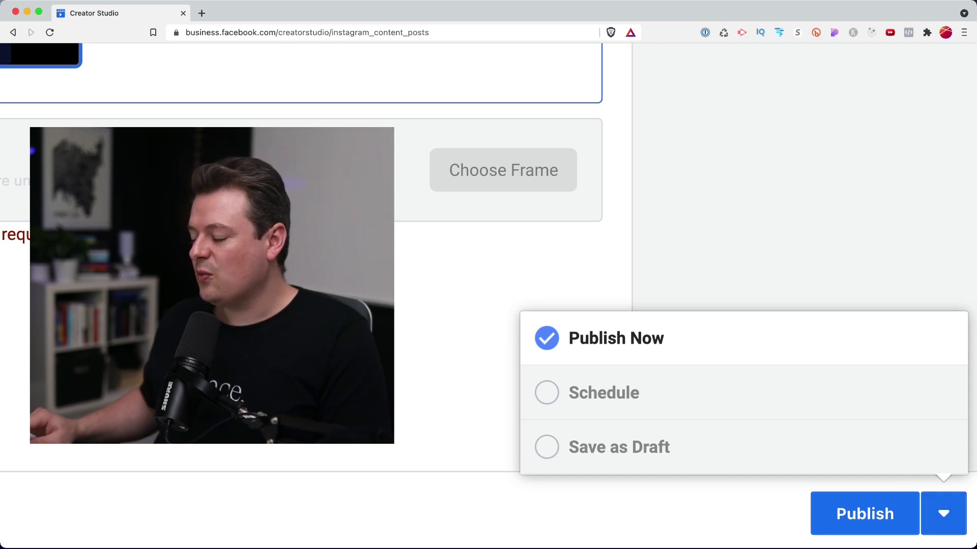
click(603, 392)
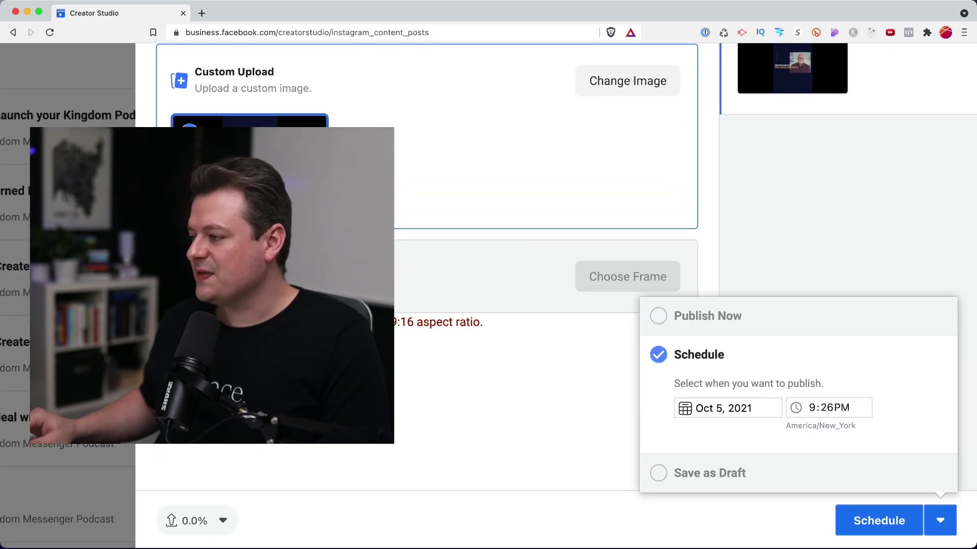
click(727, 408)
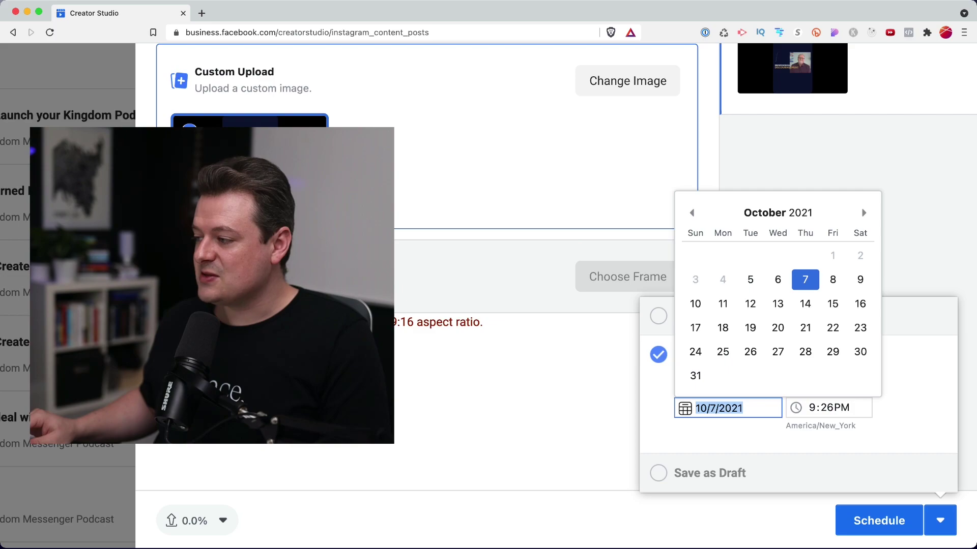
key(Escape)
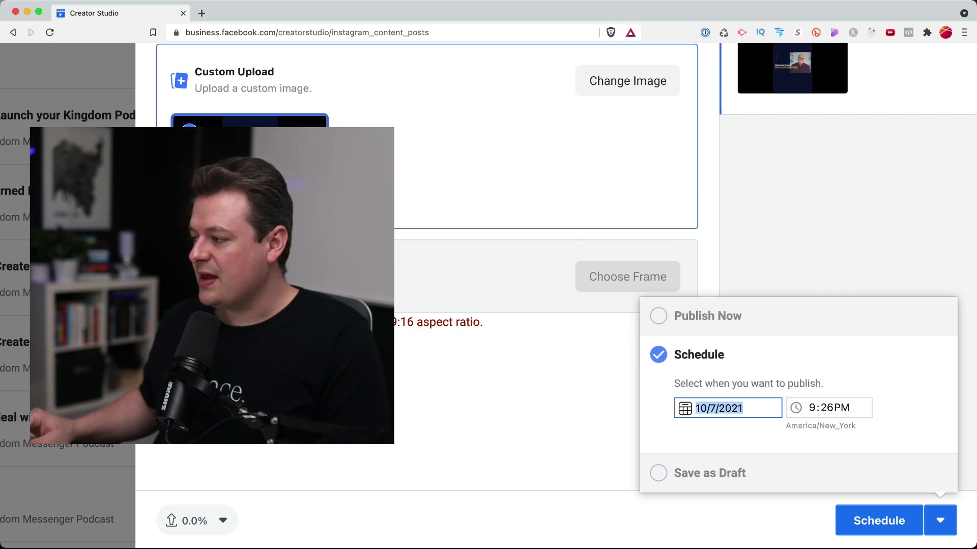
key(Tab)
text(6)
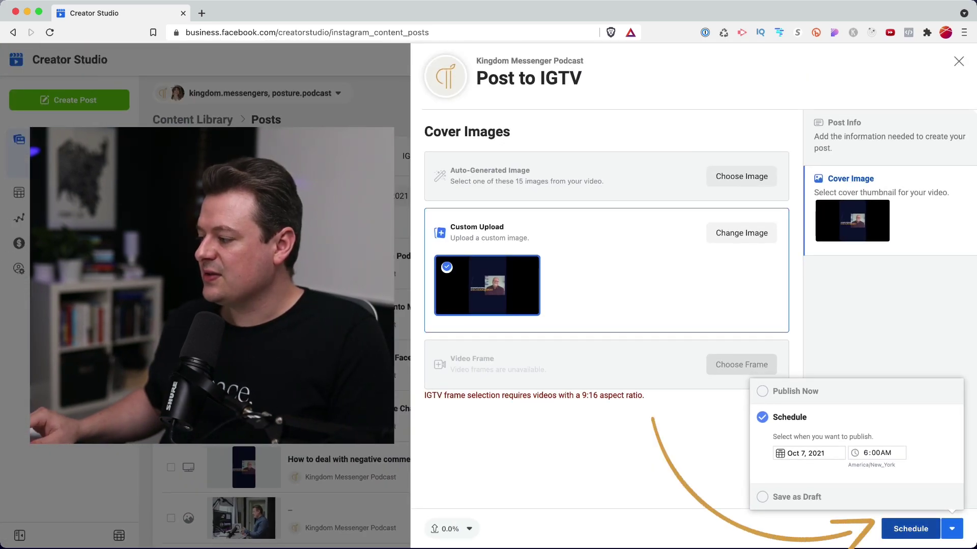
click(911, 528)
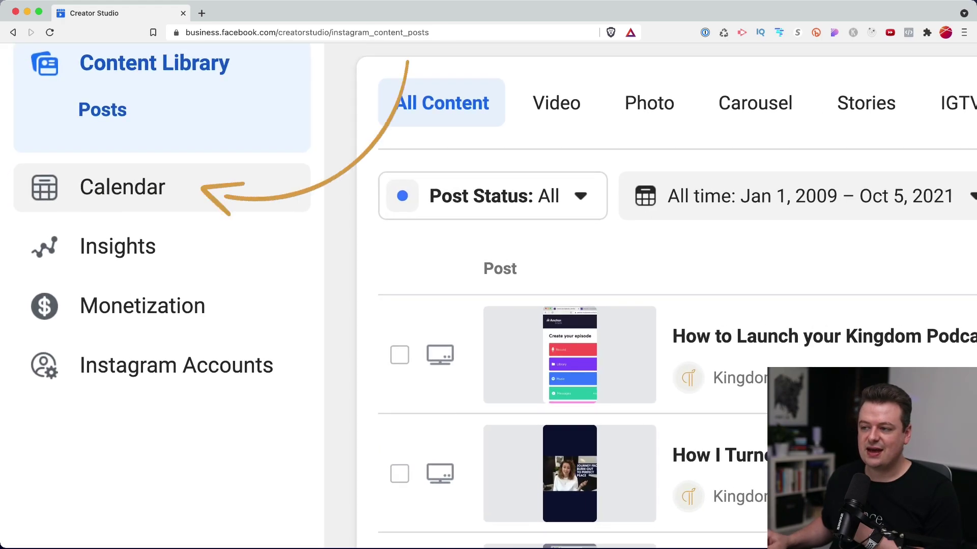
Step: View the October 2021 Instagram content calendar and select the 6:00 AM post on Tuesday the 28th
click(52, 192)
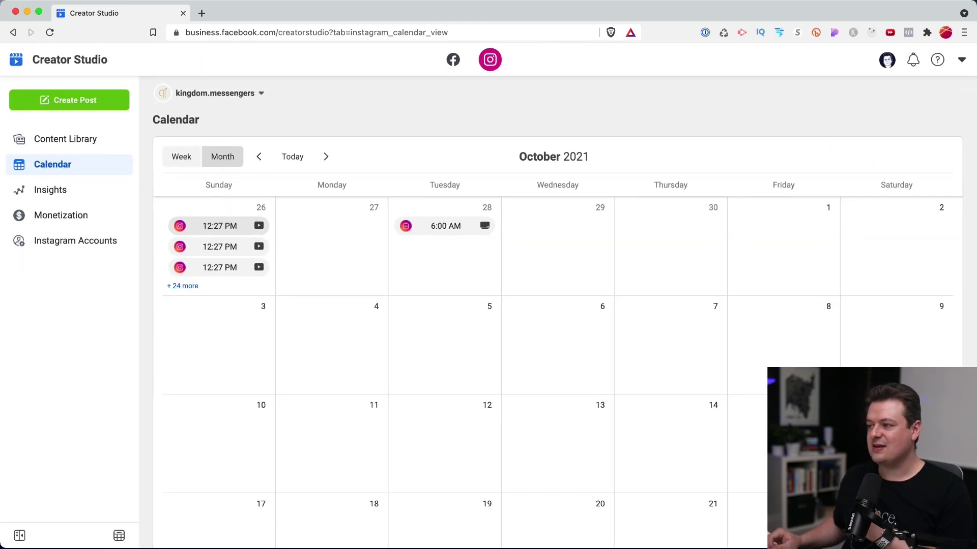
scroll(218, 226, down, 1)
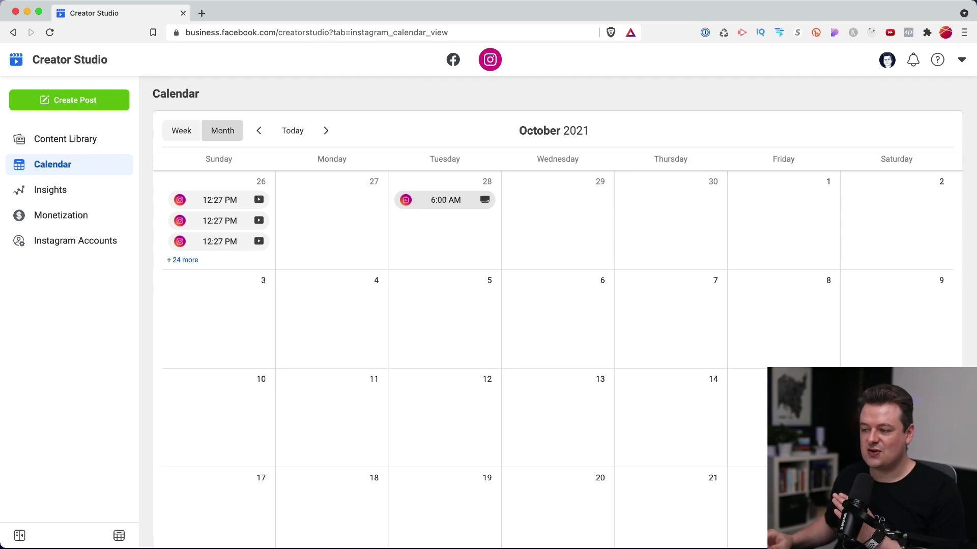
click(446, 200)
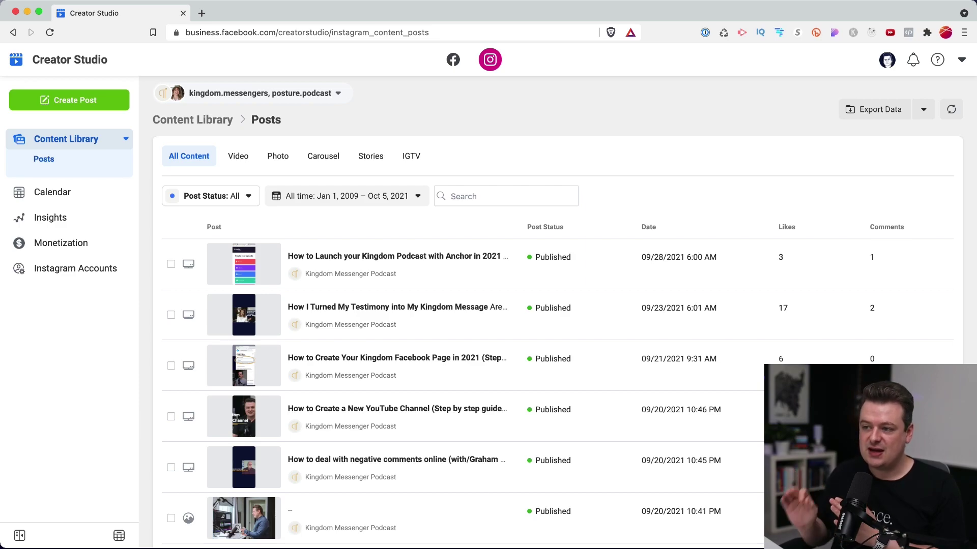
Step: Go to the Instagram Accounts section to view the connected accounts
click(75, 268)
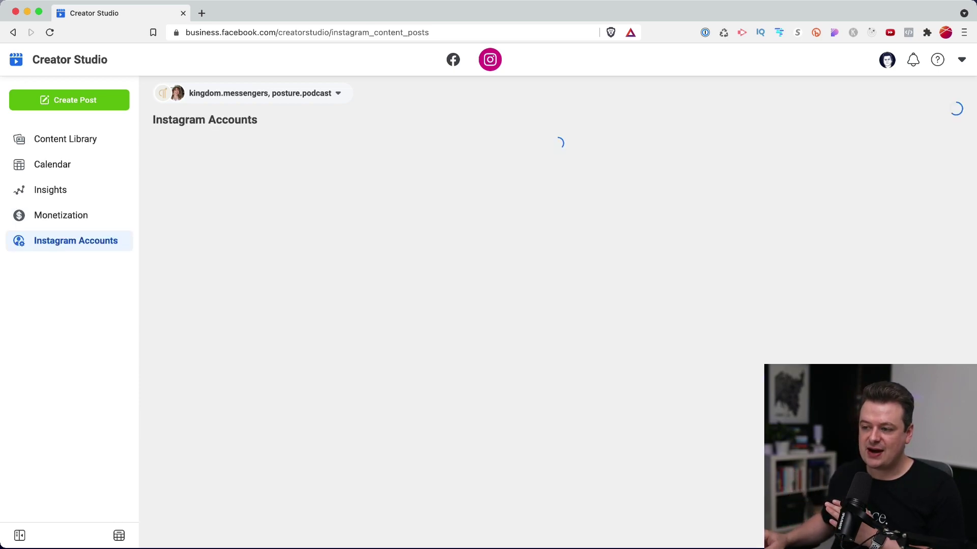